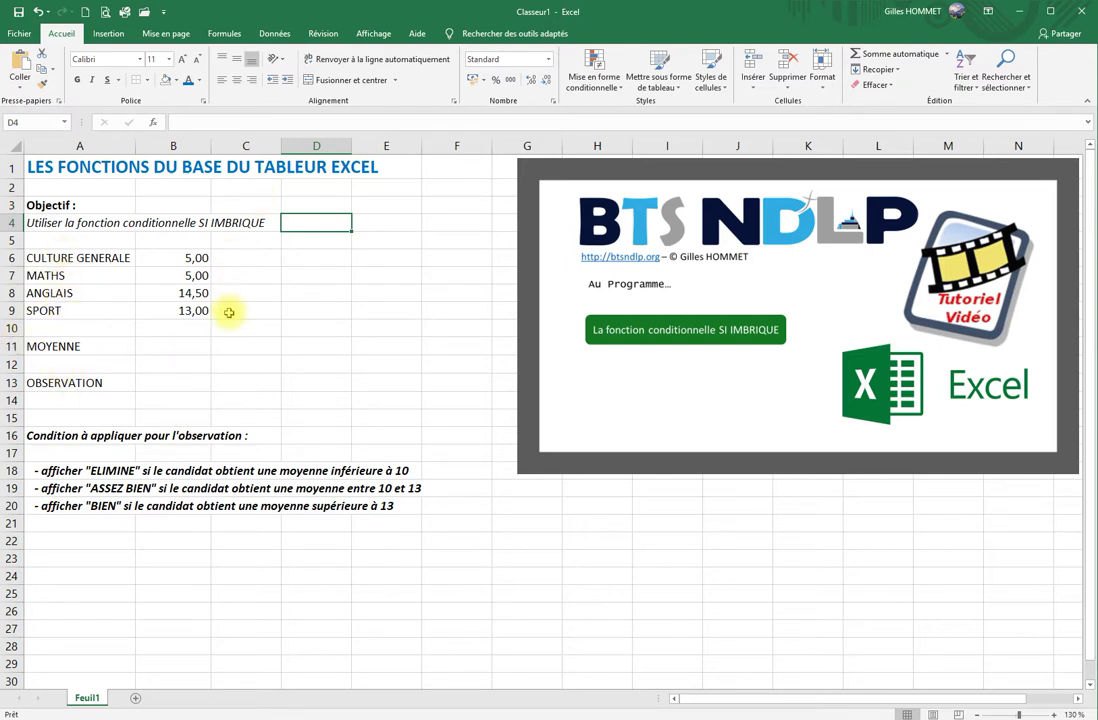
Calculate the average of grades B6:B9 with the MOYENNE function in cell B11.
click(183, 345)
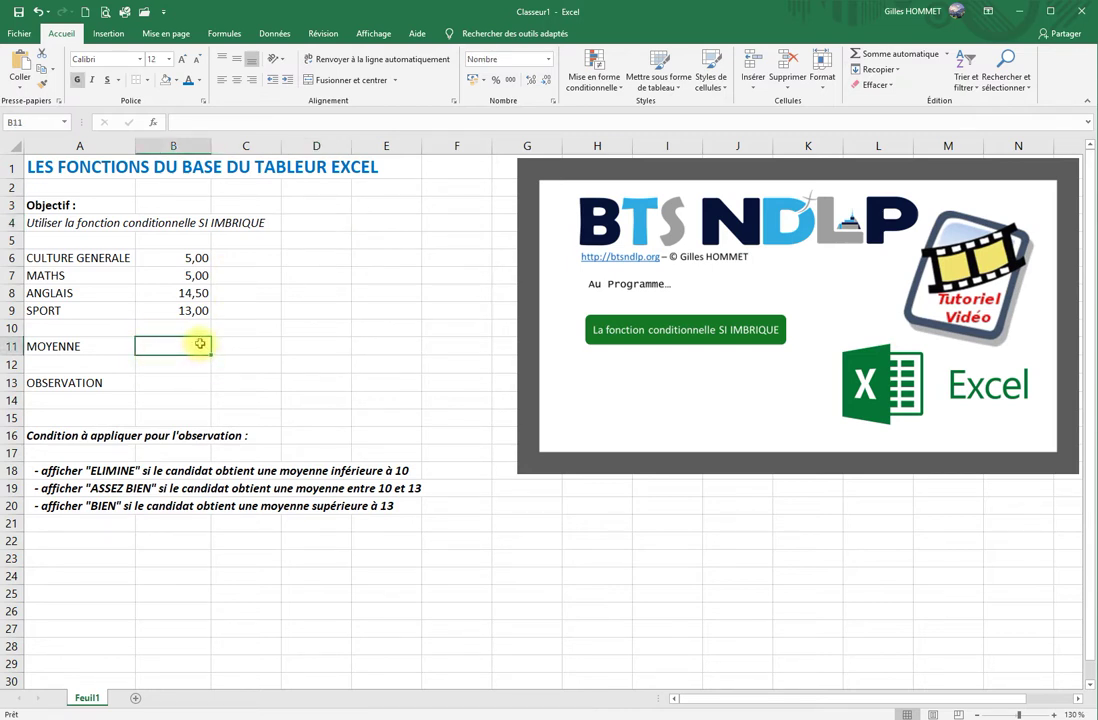
click(189, 383)
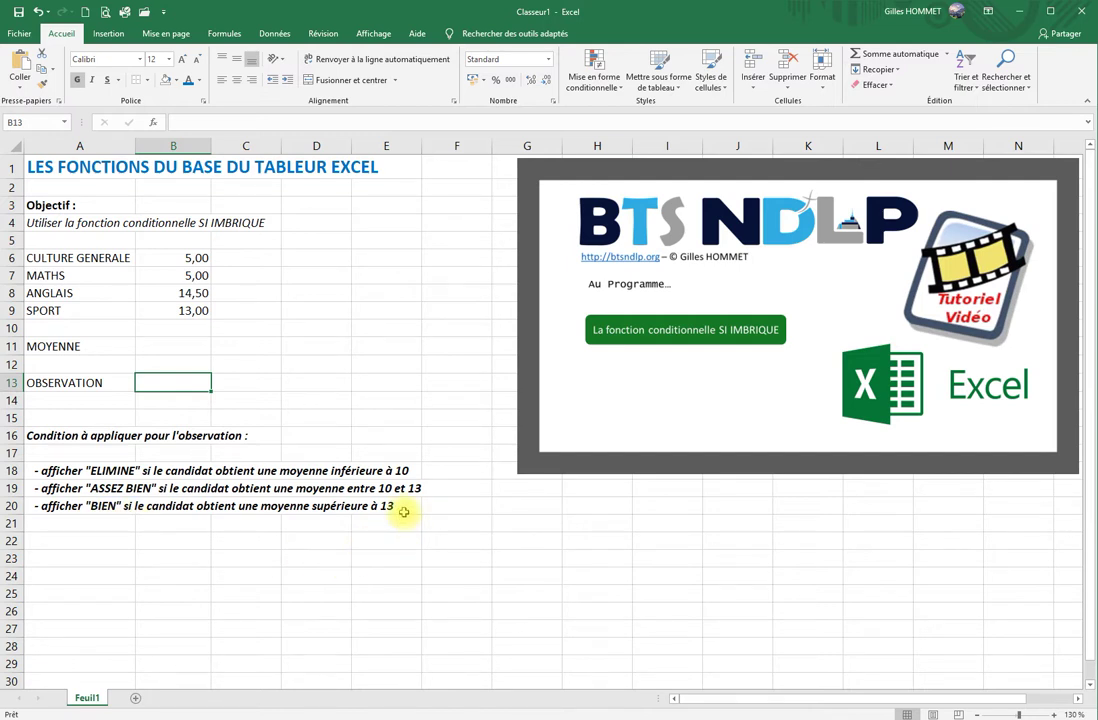
click(171, 347)
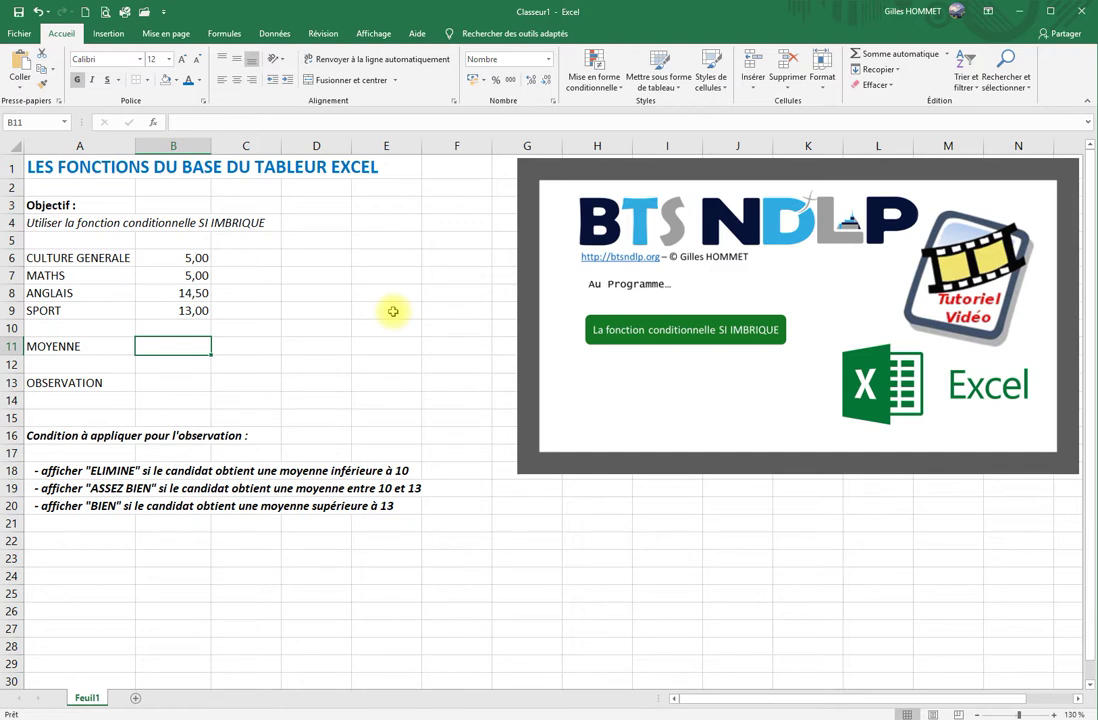
text(=)
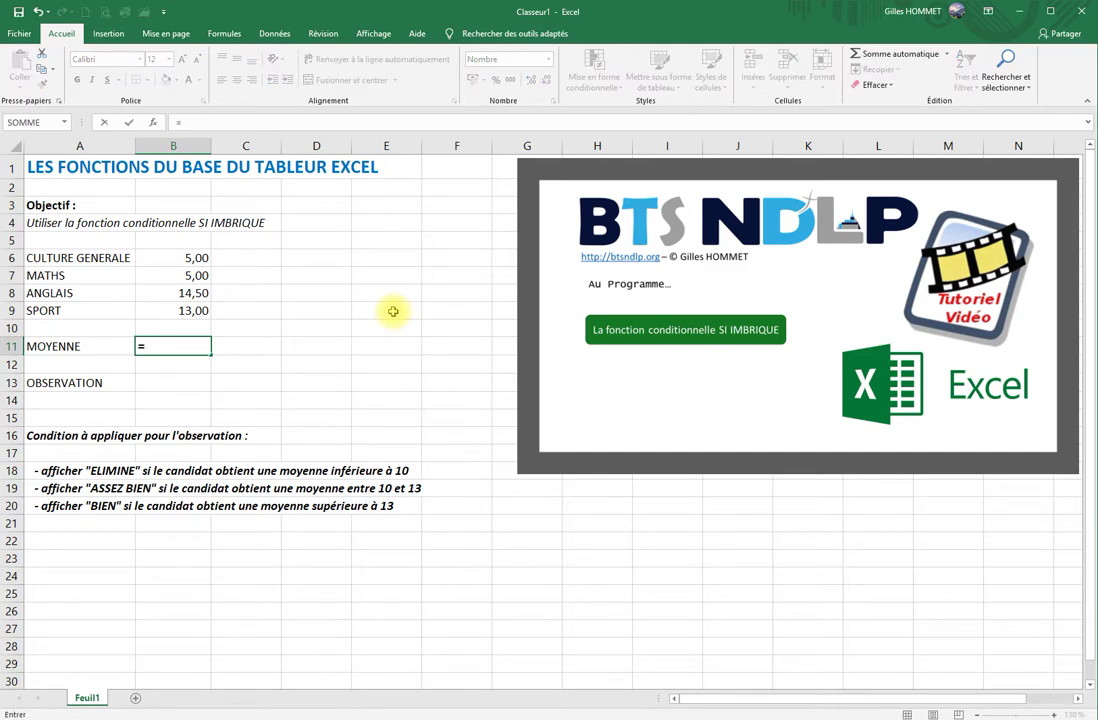
text(moyenne()
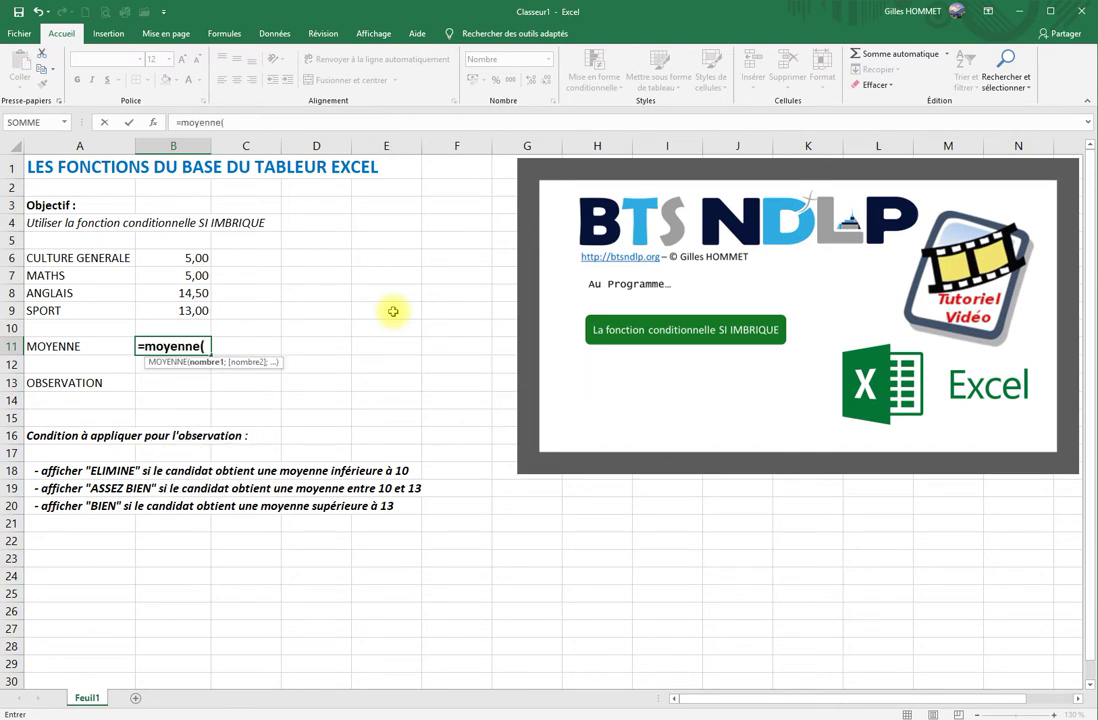
click(160, 259)
drag(160, 259, 161, 309)
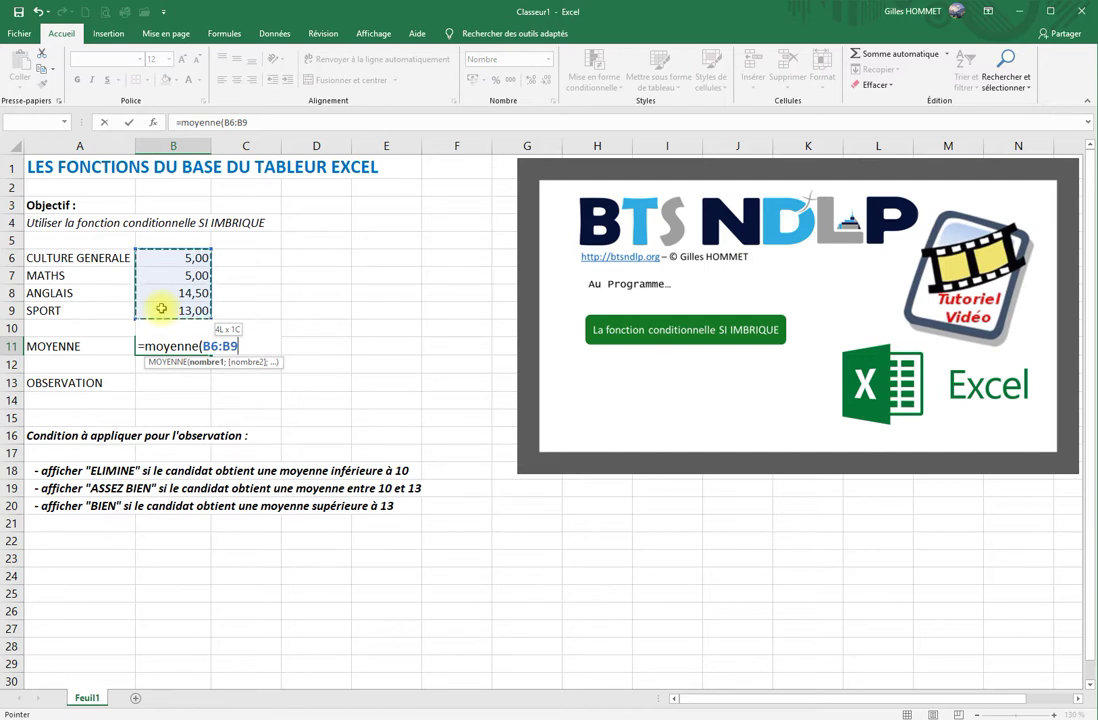
text())
key(Return)
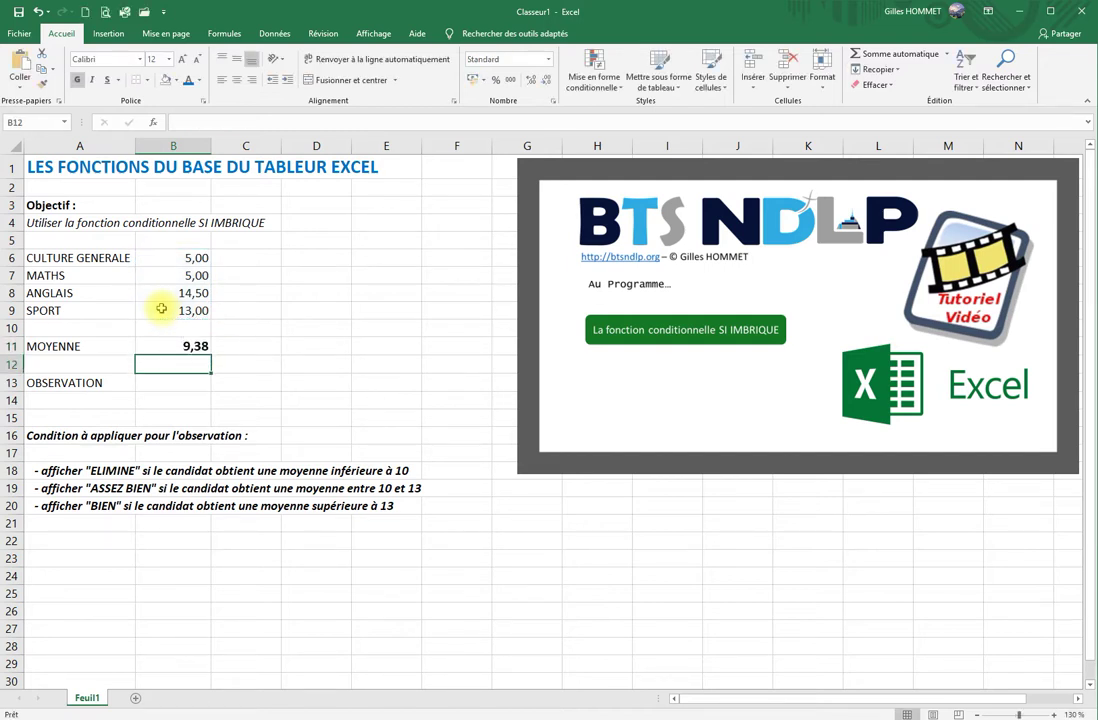
Begin a SI formula in the OBSERVATION cell B13 that tests B11<10 and returns "ELIMINE" when true.
click(172, 383)
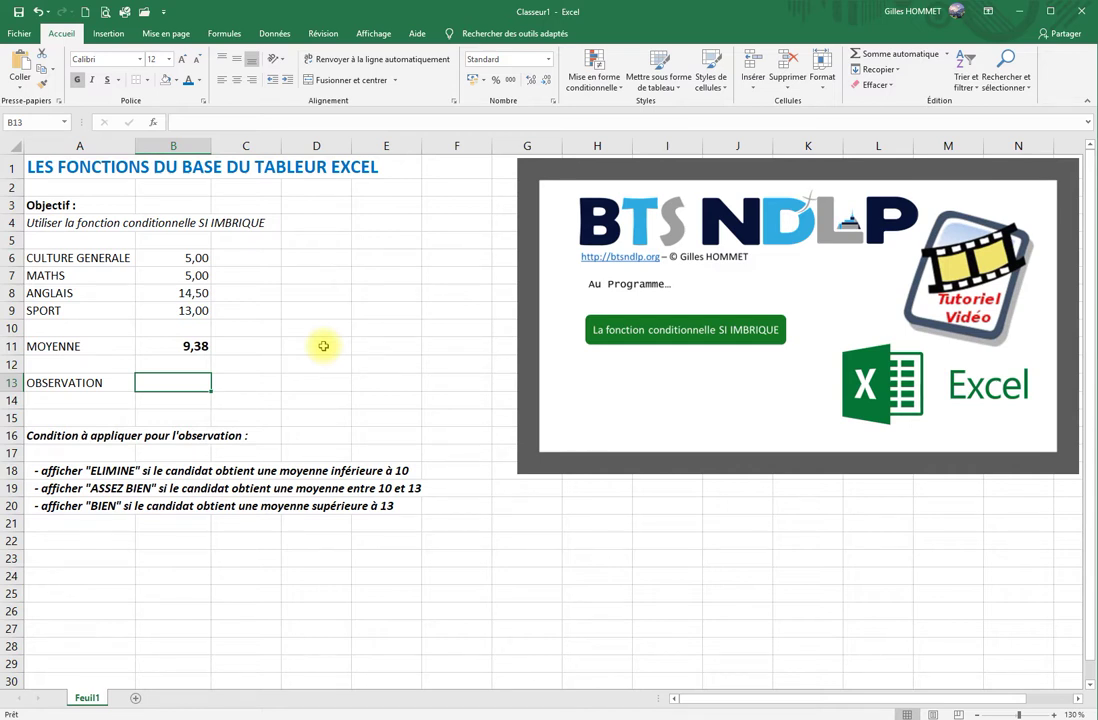
click(440, 487)
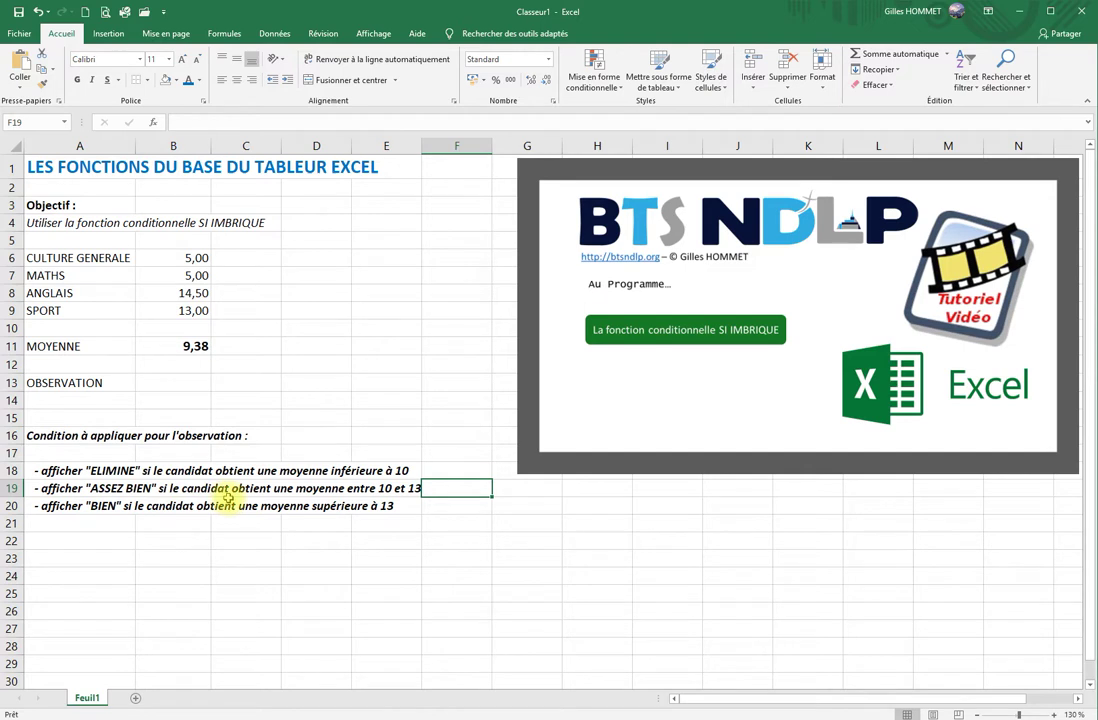
click(436, 470)
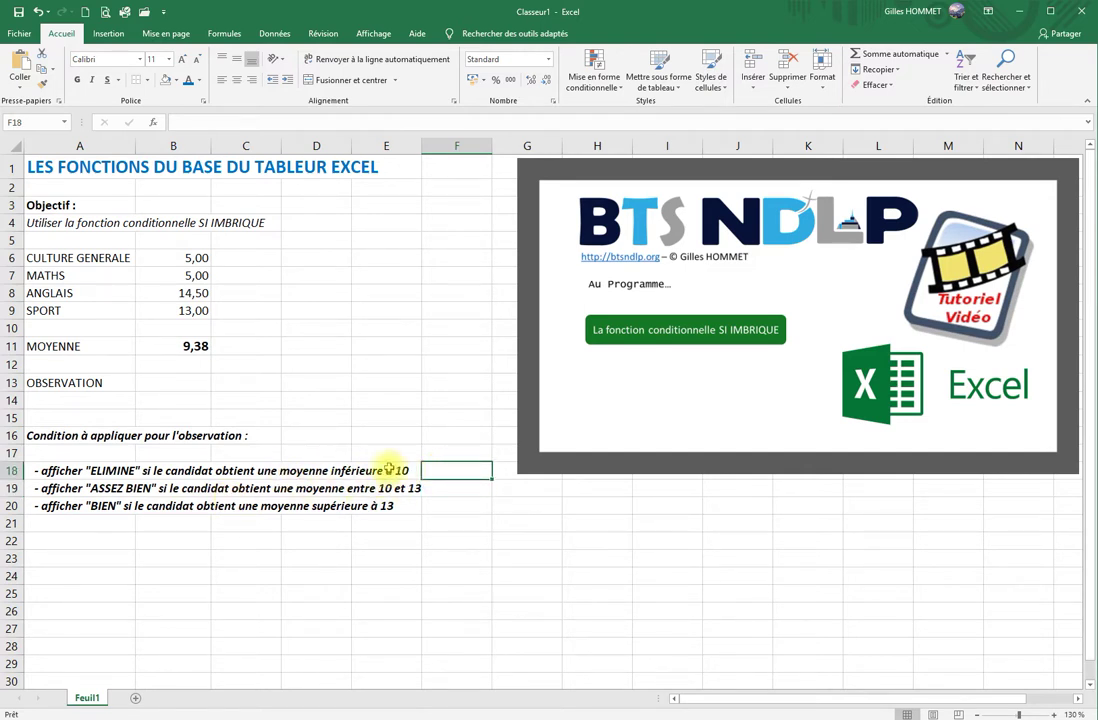
click(427, 508)
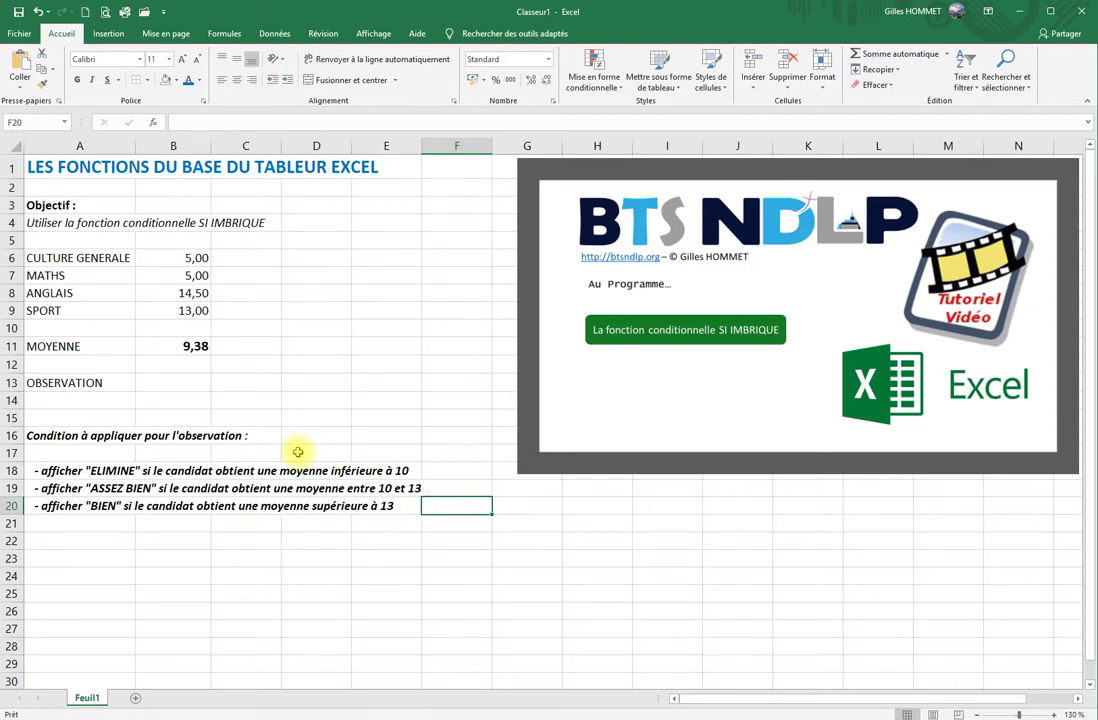
click(178, 385)
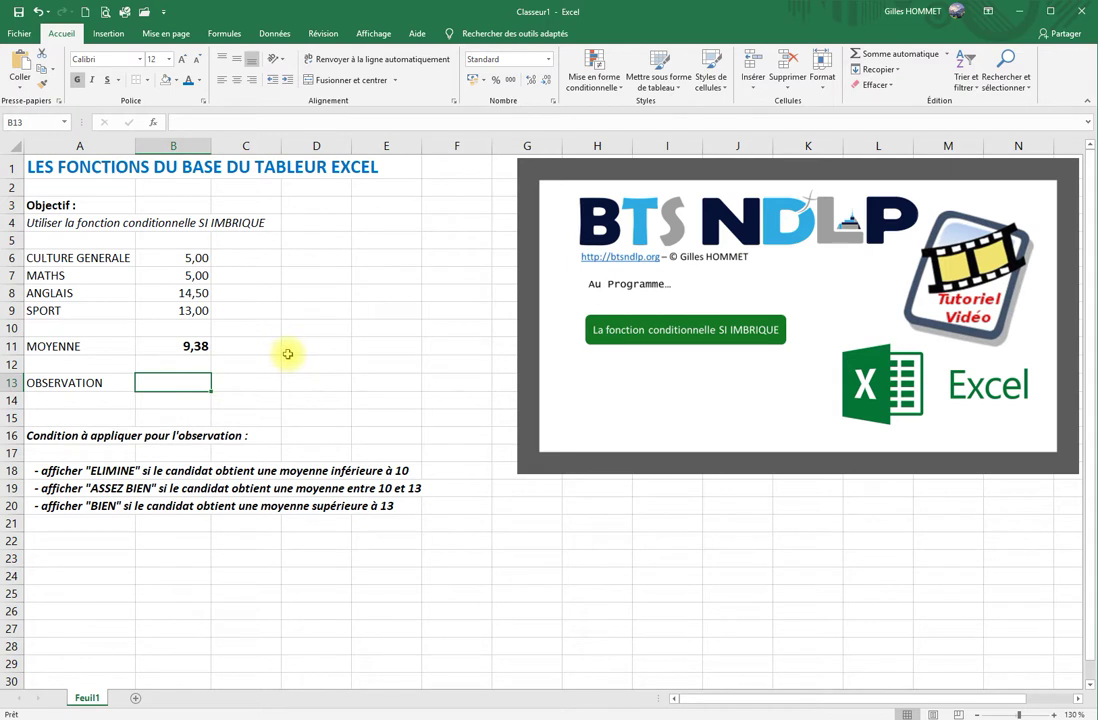
text(=)
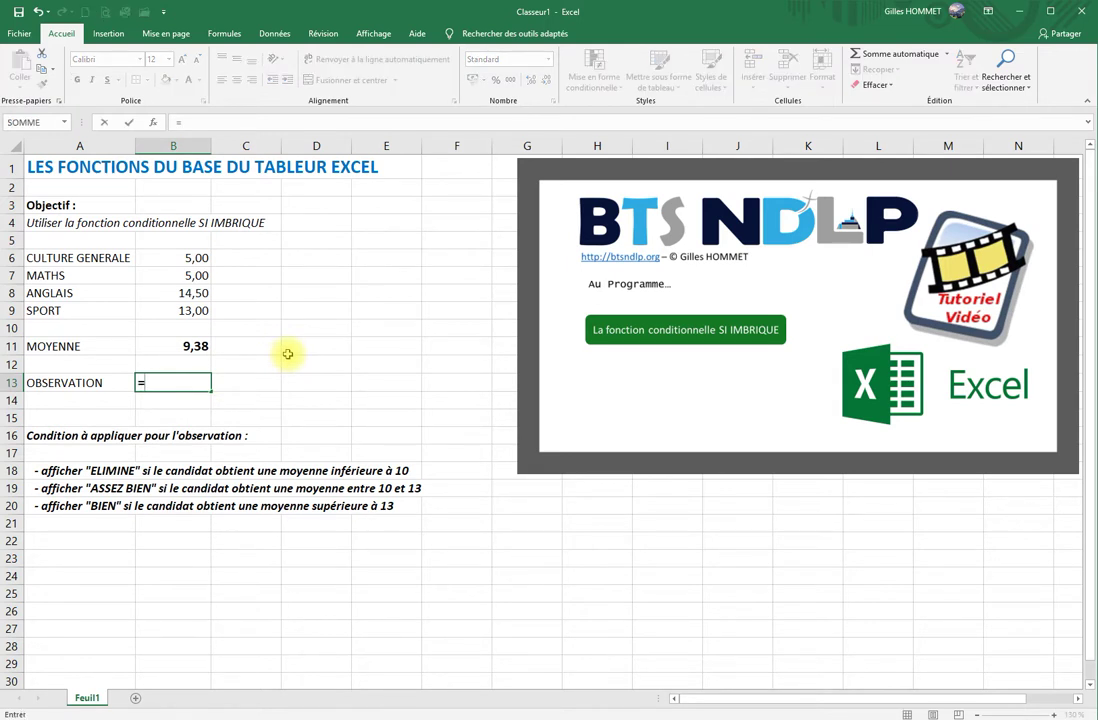
text(si)
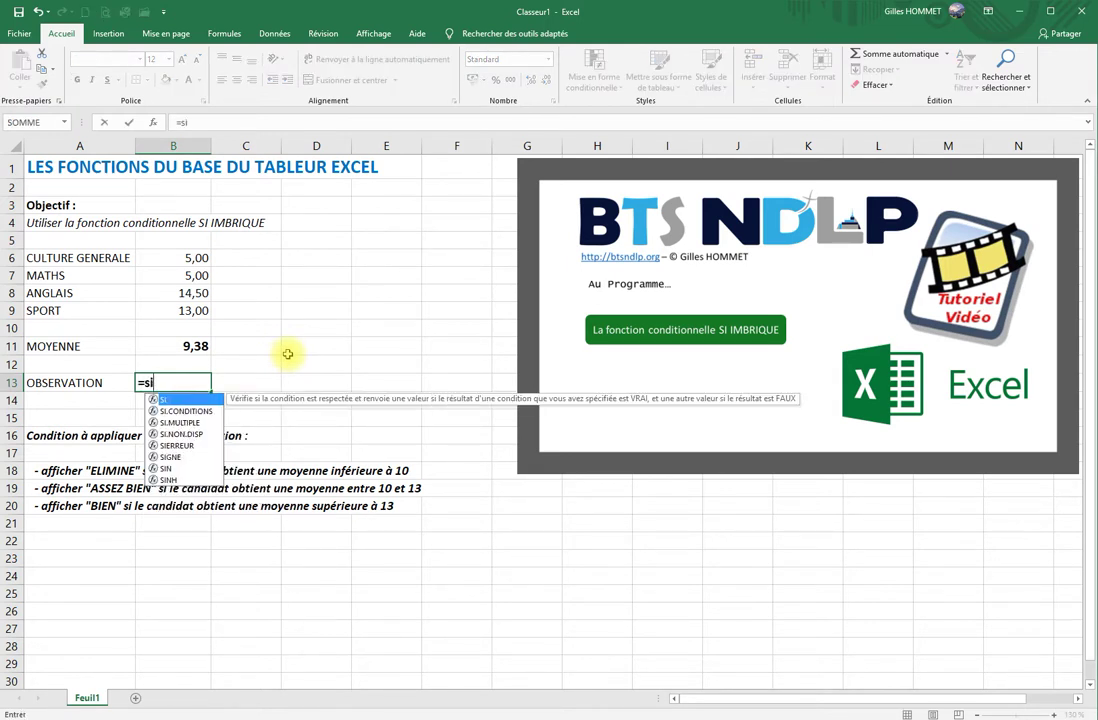
text(()
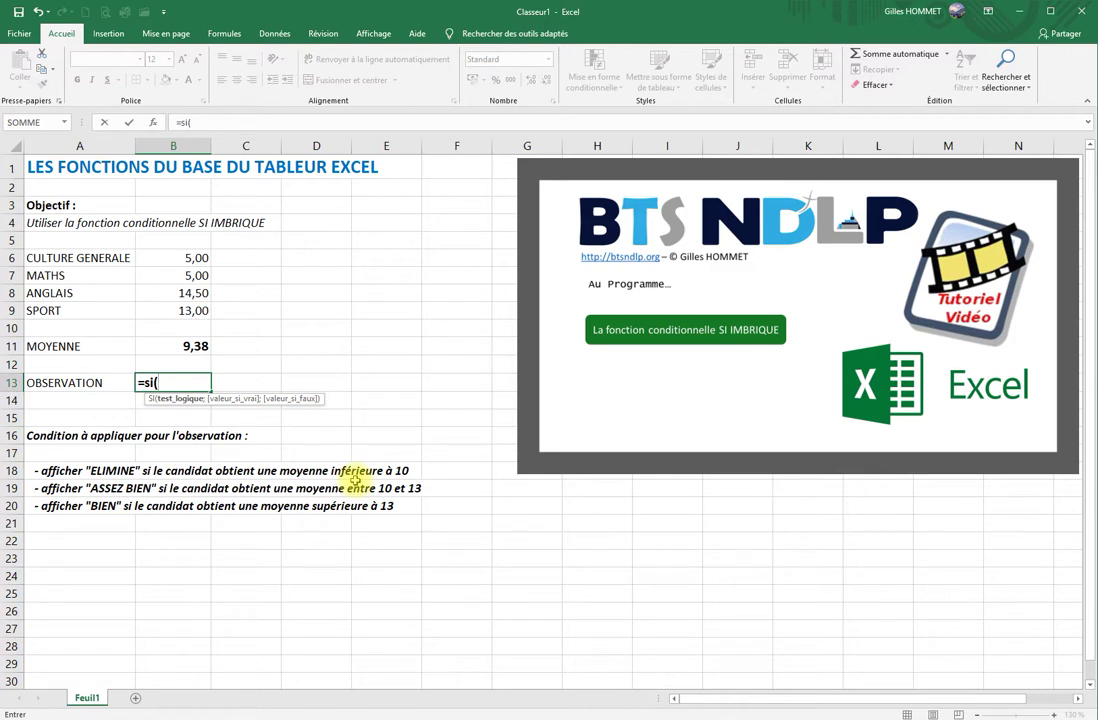
click(188, 345)
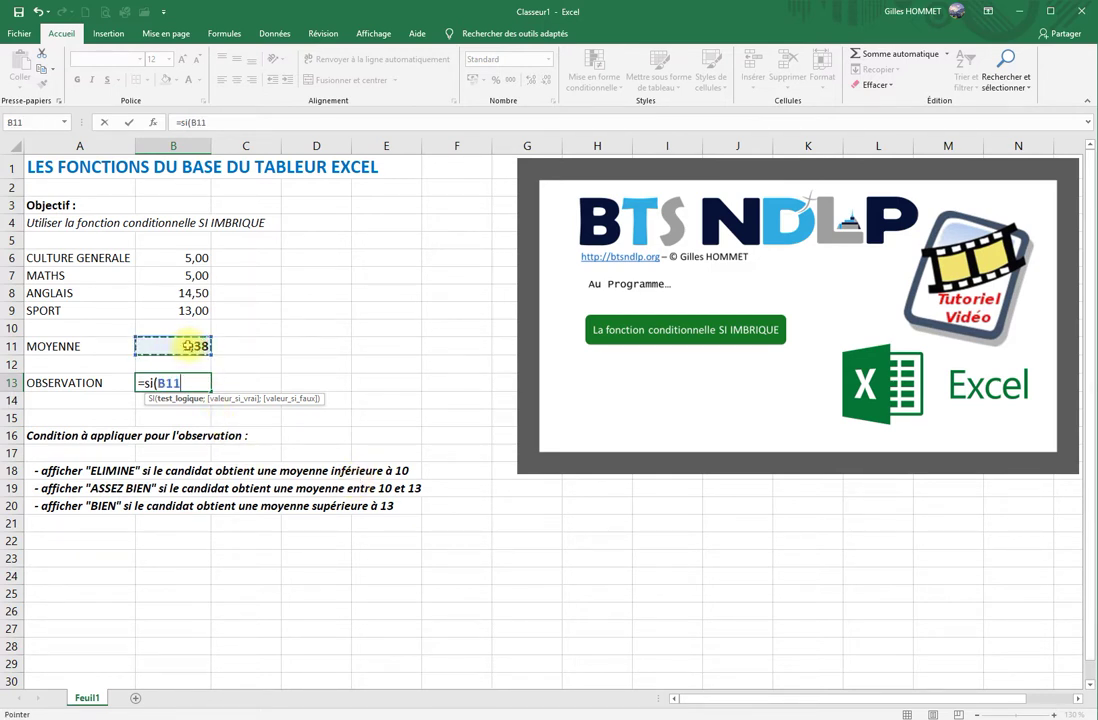
text(<10)
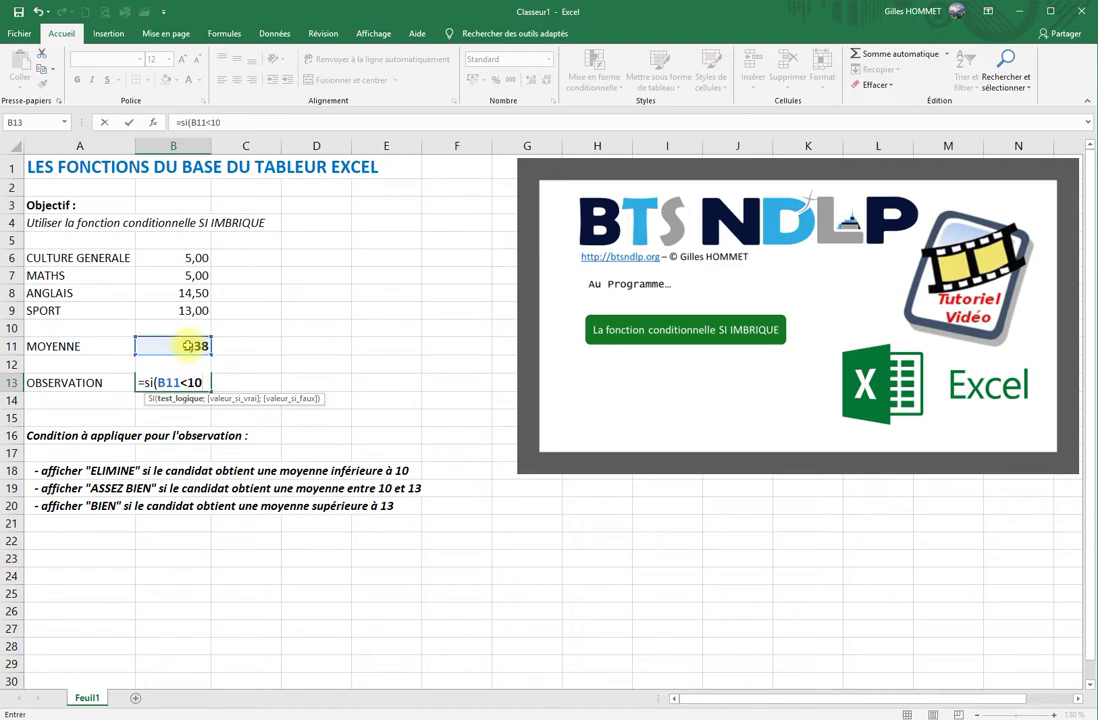
text(;"ELIMI)
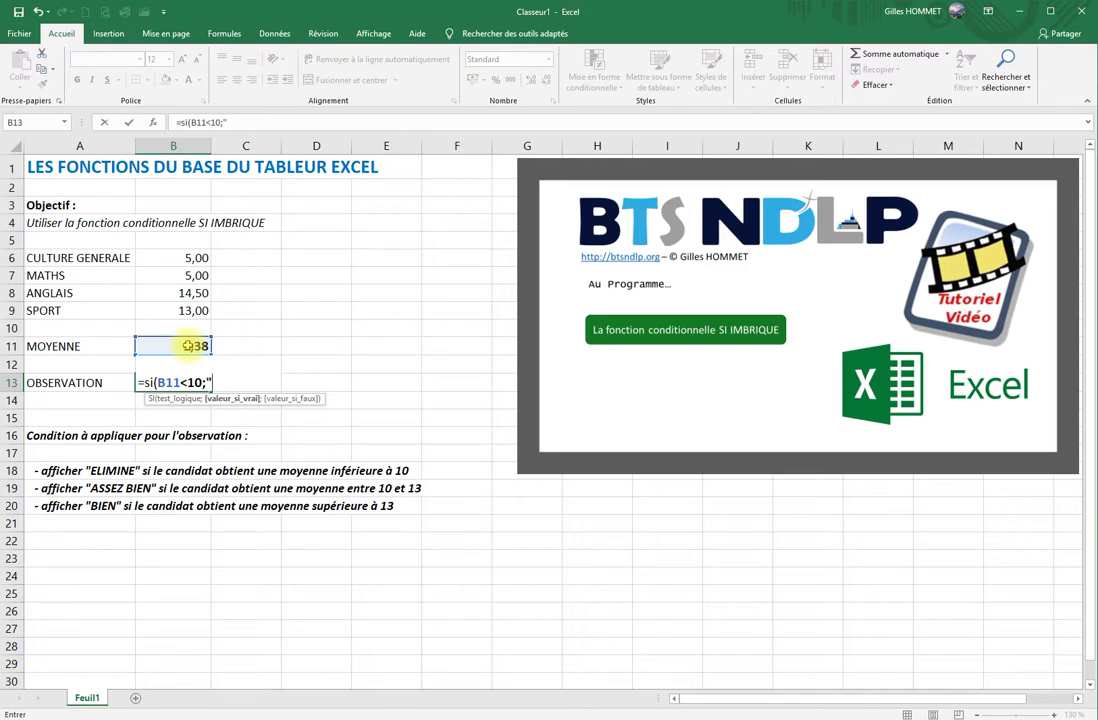
text(NE")
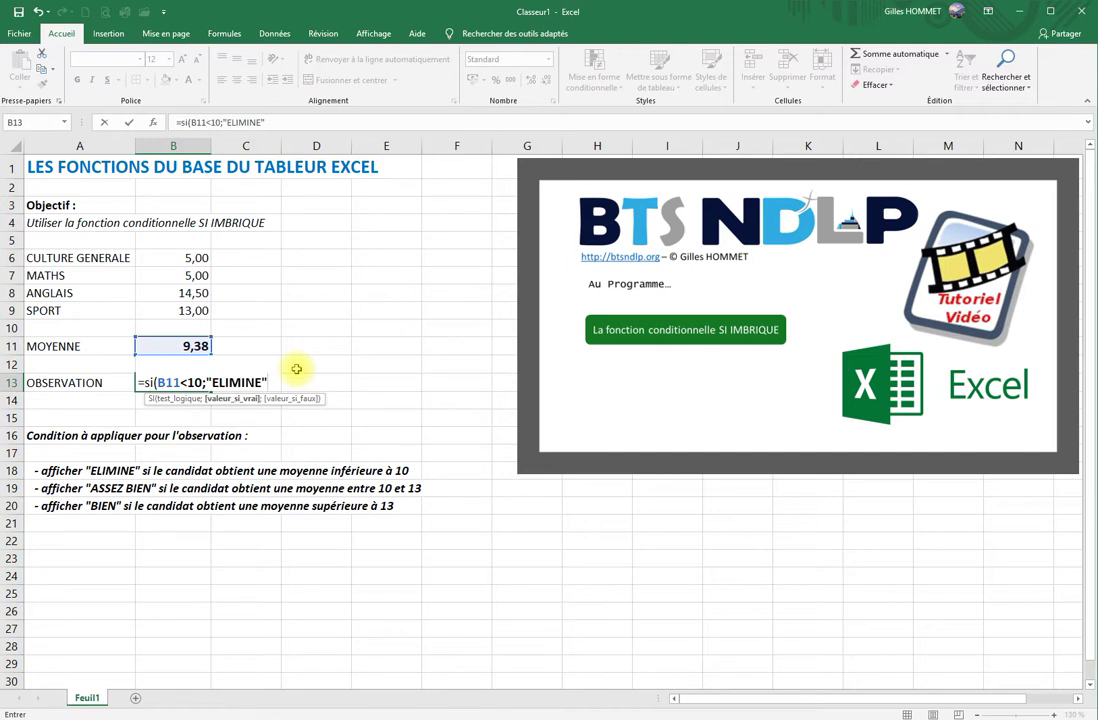
Complete the B13 formula with a nested SI as the false value, testing B11>13 and returning "BIEN" if true, otherwise "ASSEZ BIEN".
text(;)
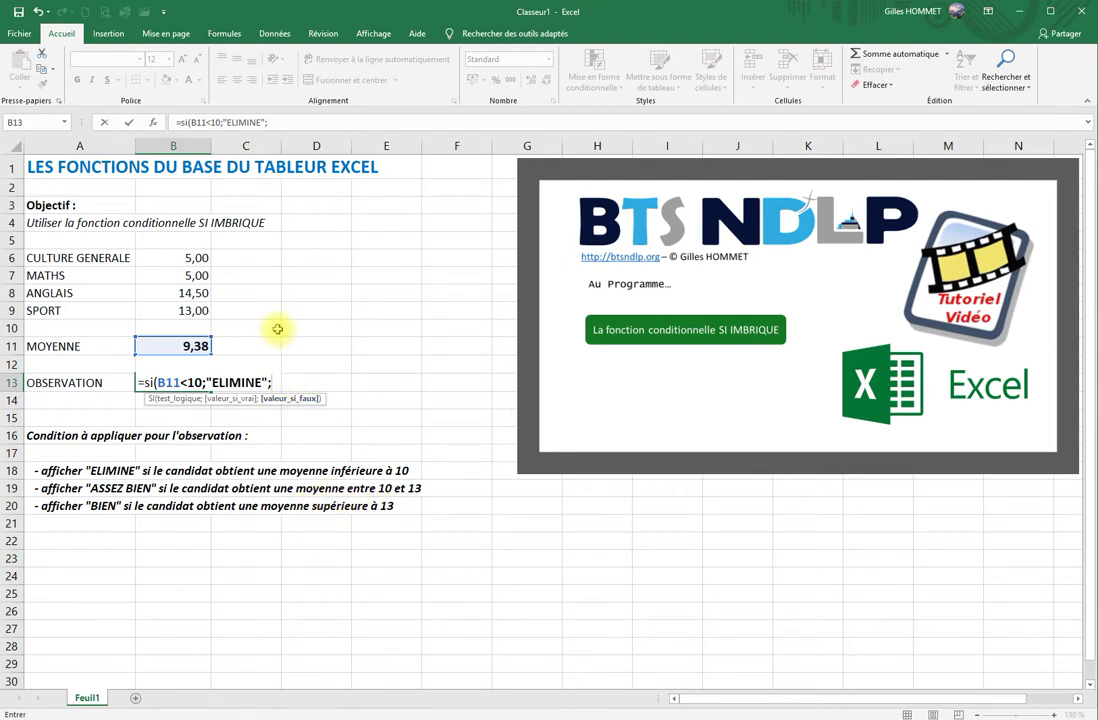
text(si()
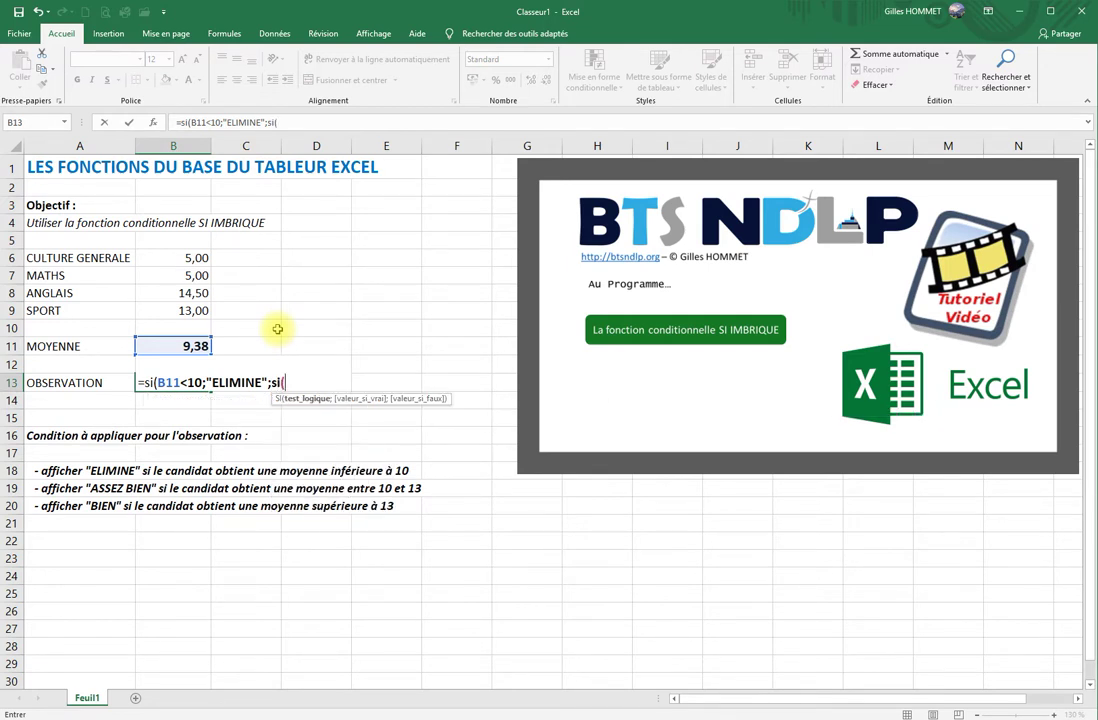
click(172, 345)
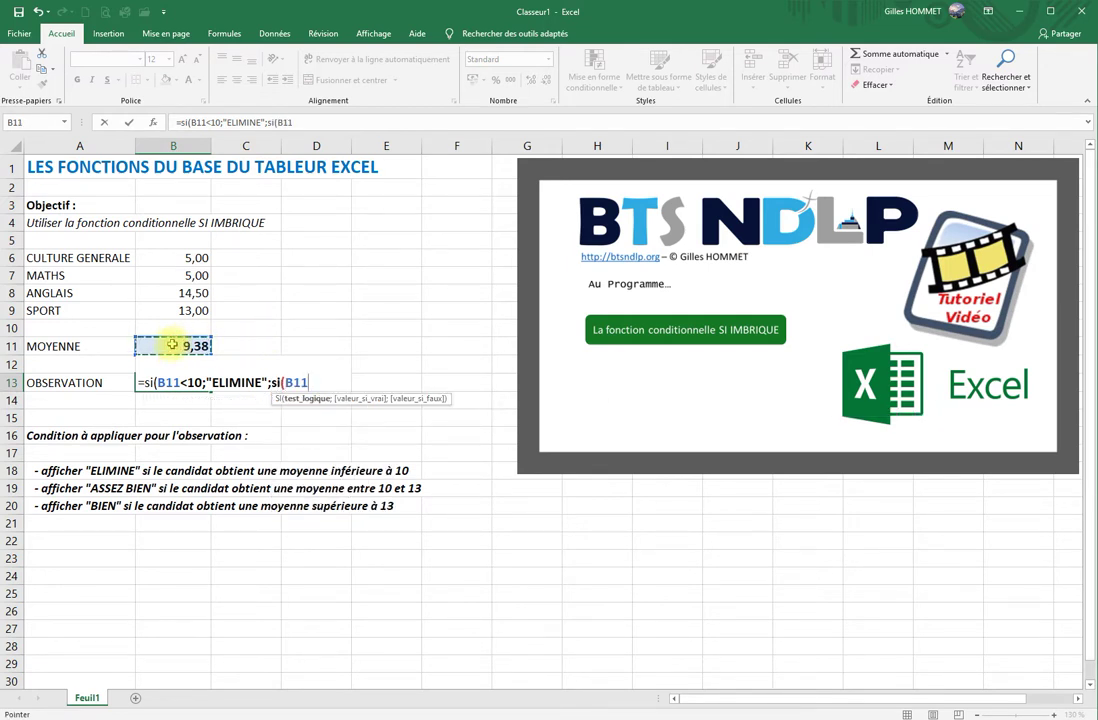
text(>)
text(13)
text(;")
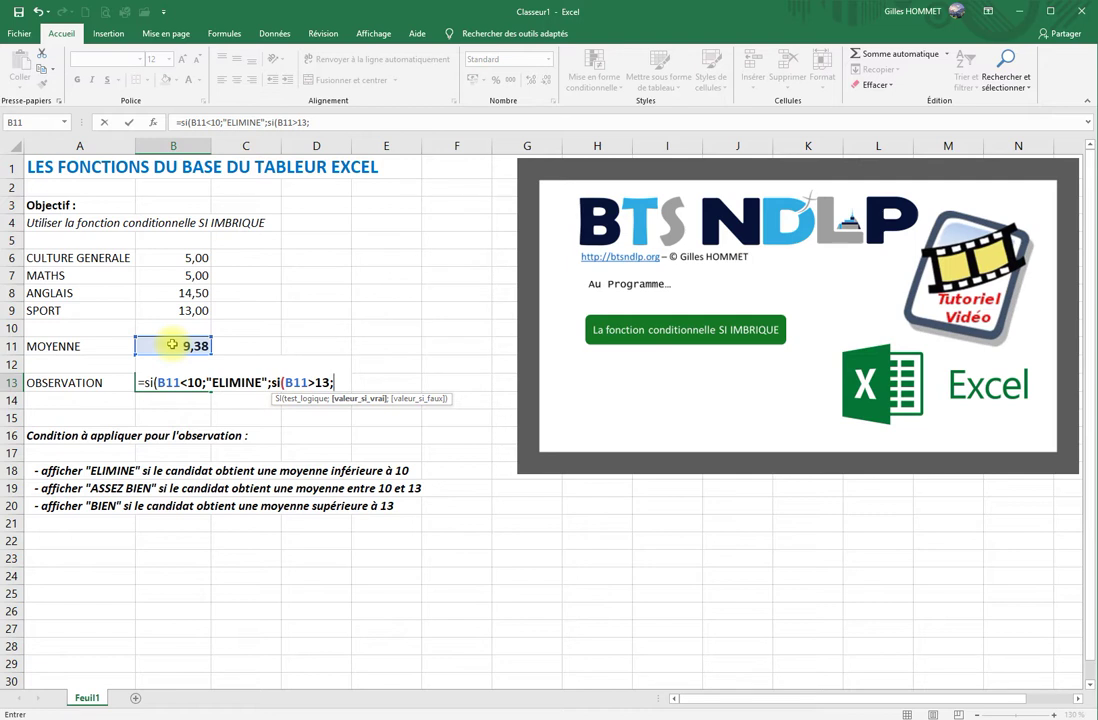
text(BIEN";)
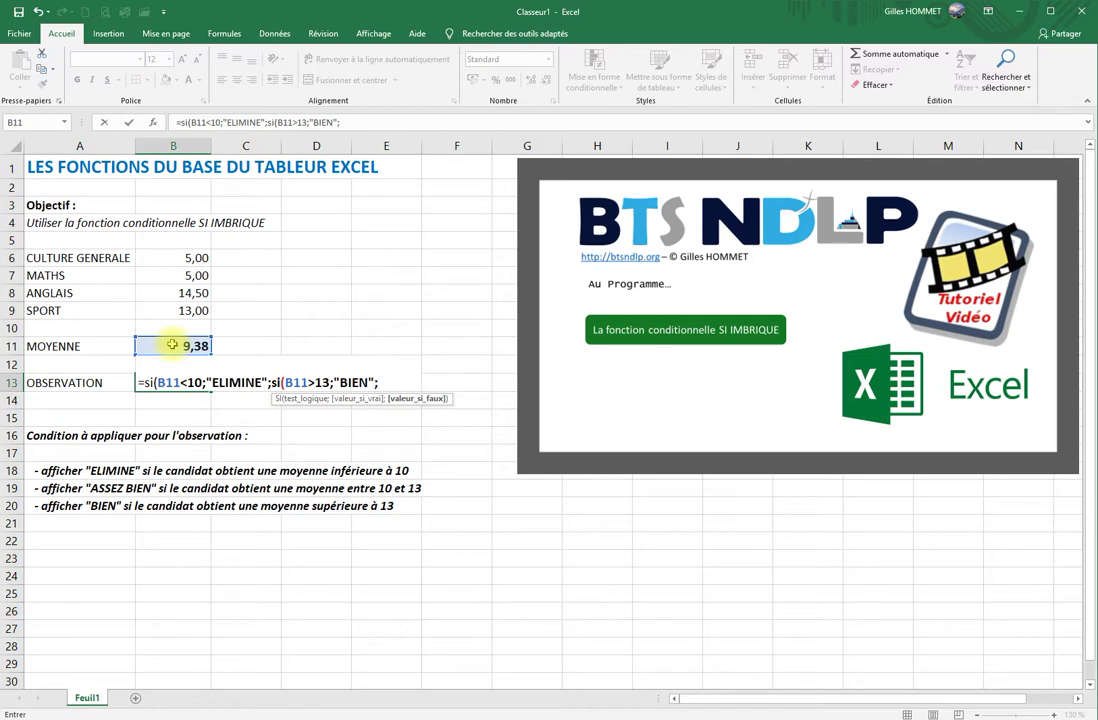
text("ASSEZ BIEN")
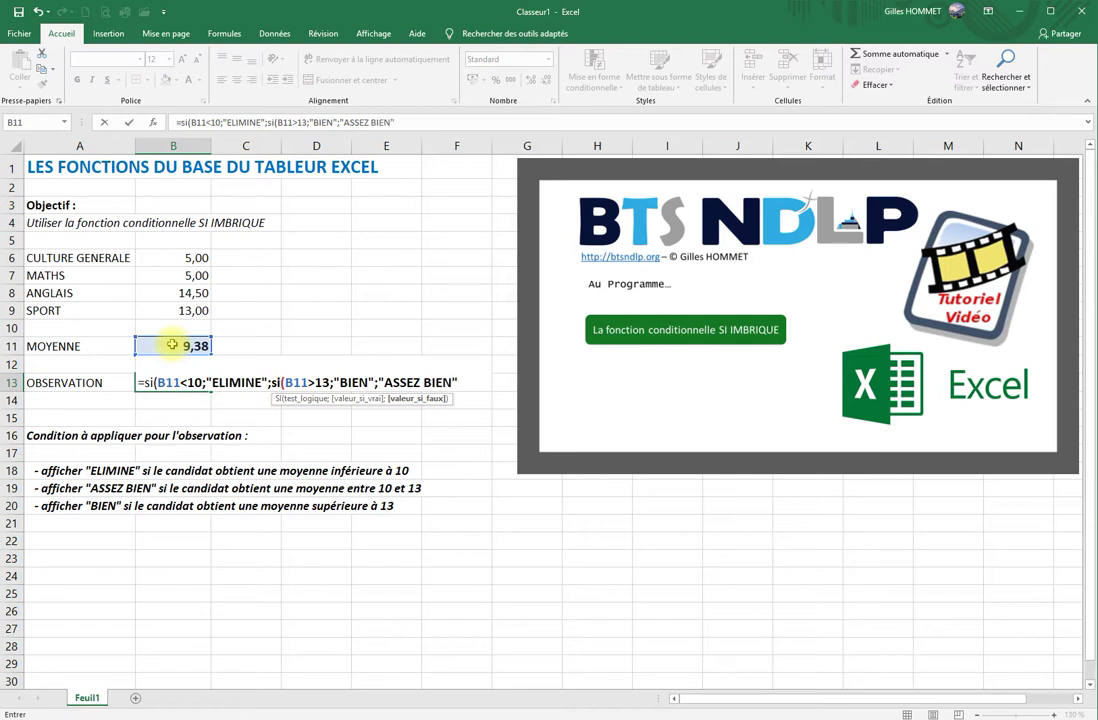
text())
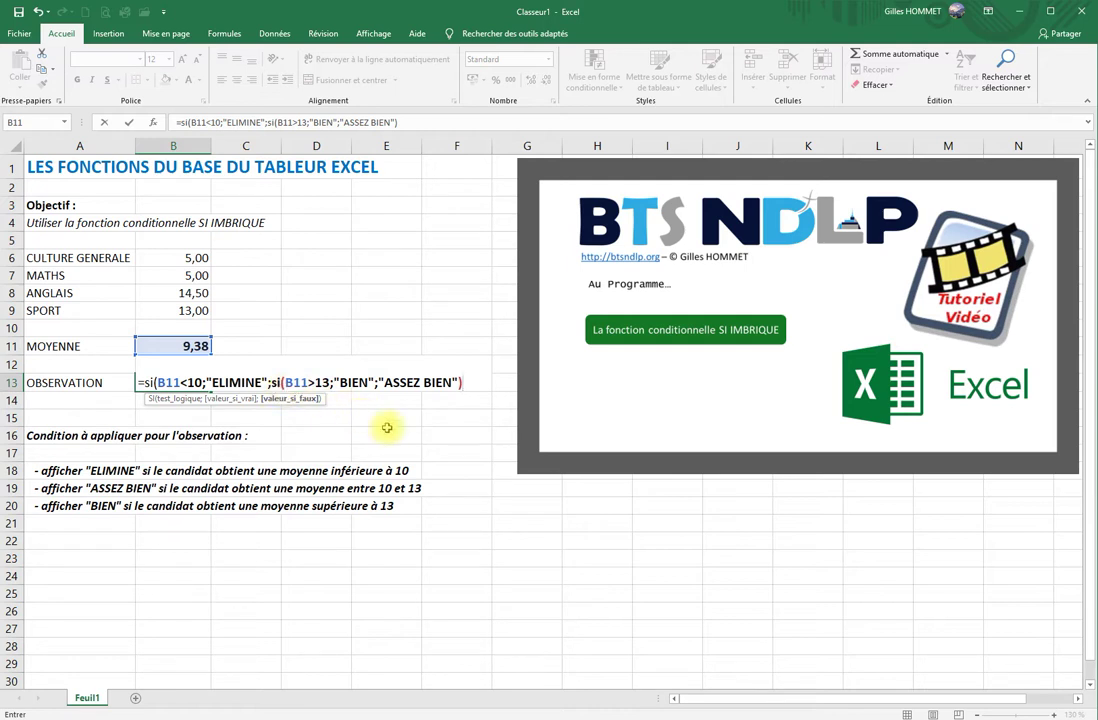
text())
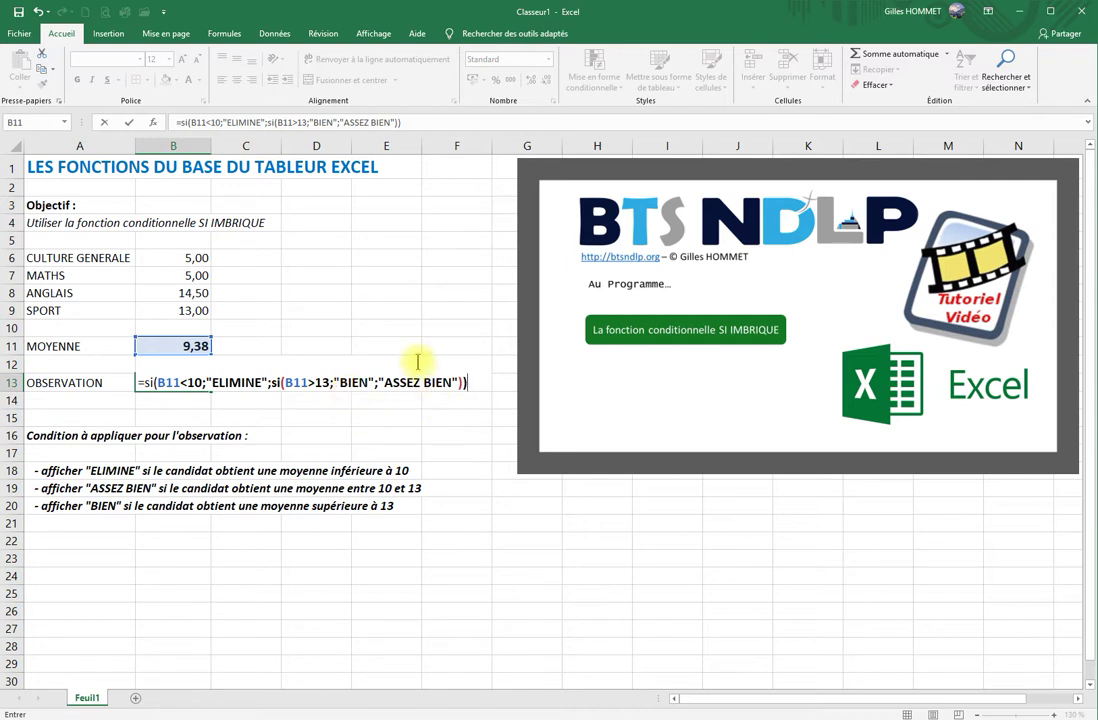
key(Return)
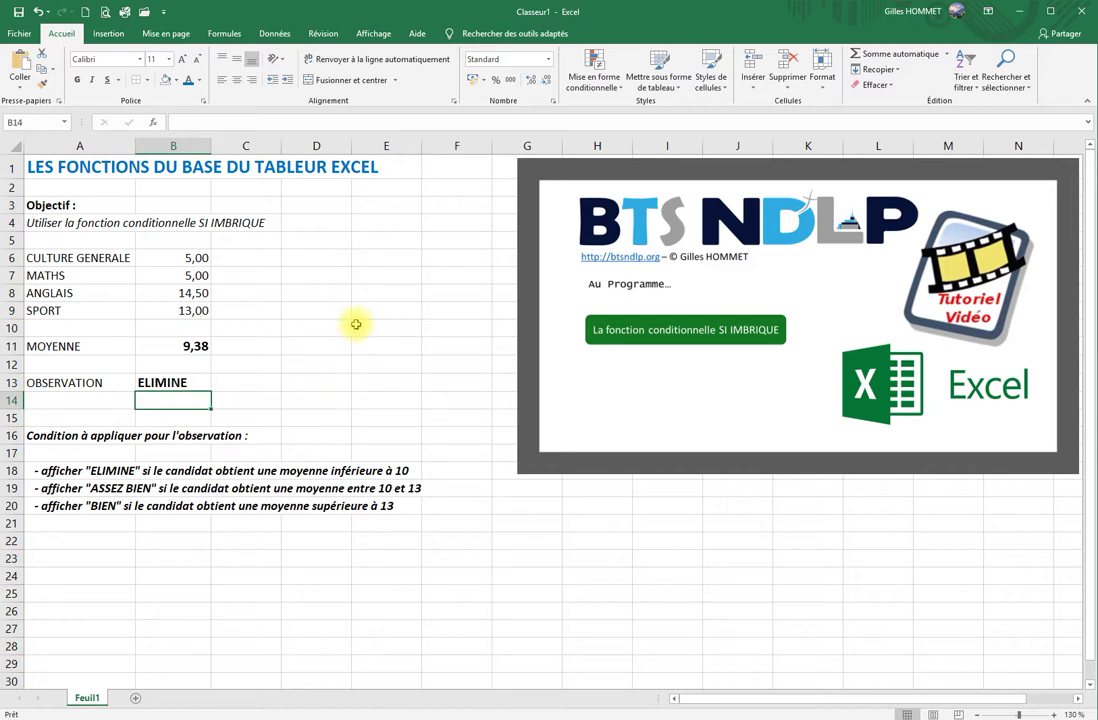
Set the CULTURE GENERALE grade to 12 and the MATHS grade to 18, and check the OBSERVATION cell B13.
click(175, 260)
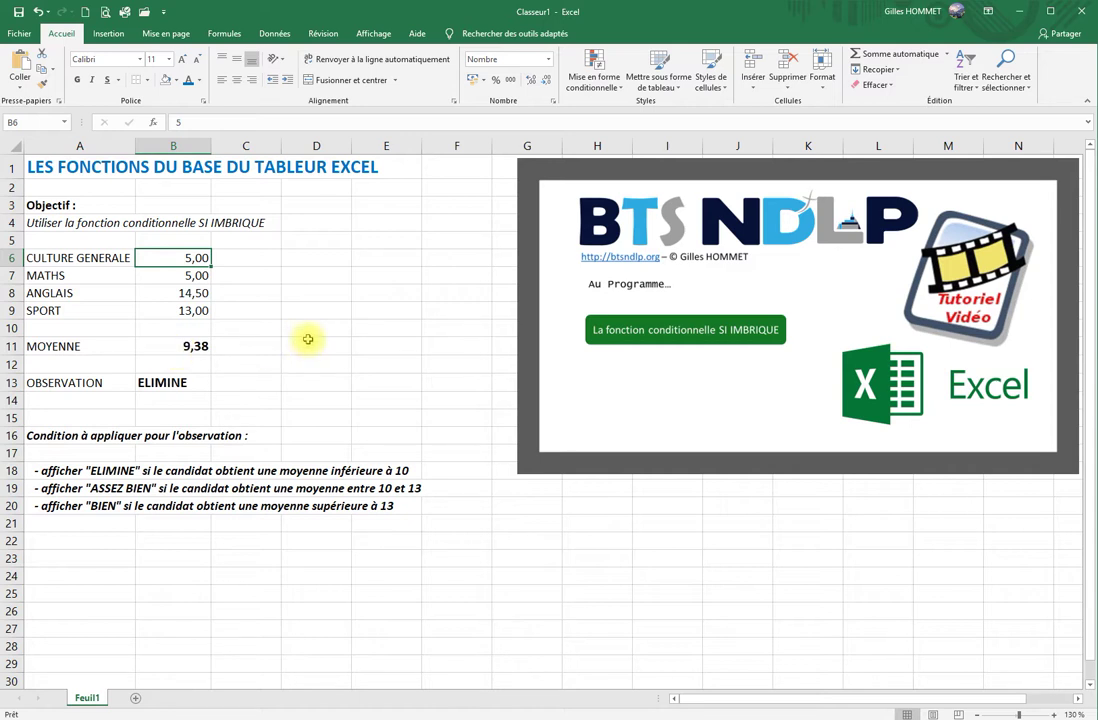
text(12)
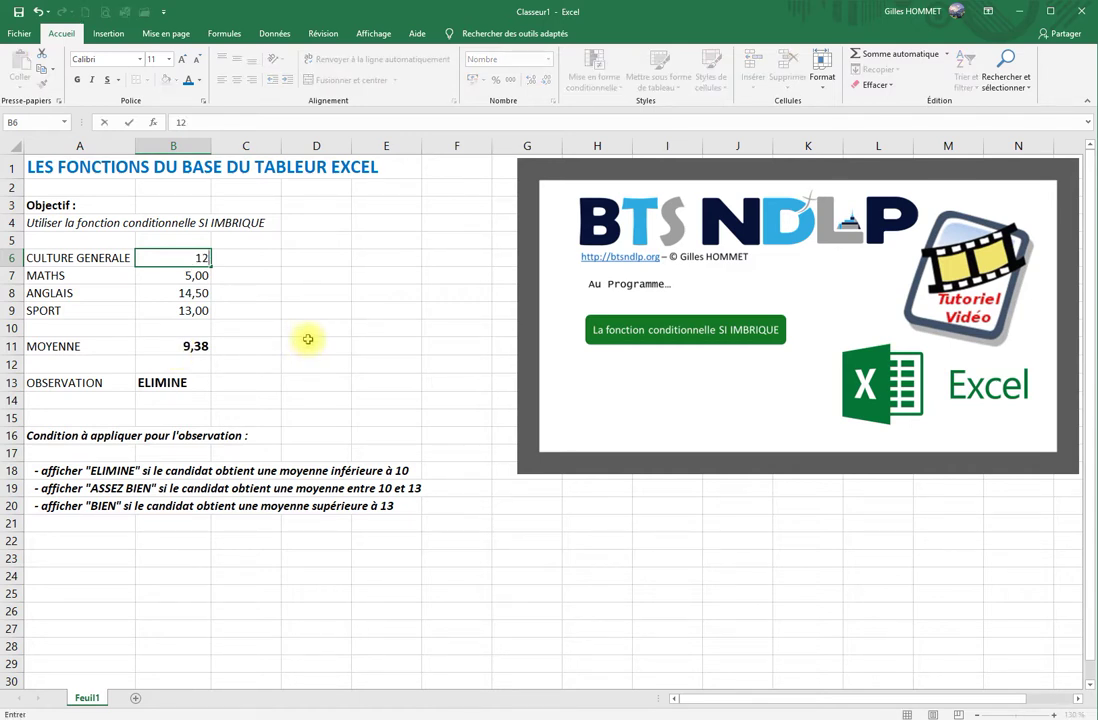
key(Return)
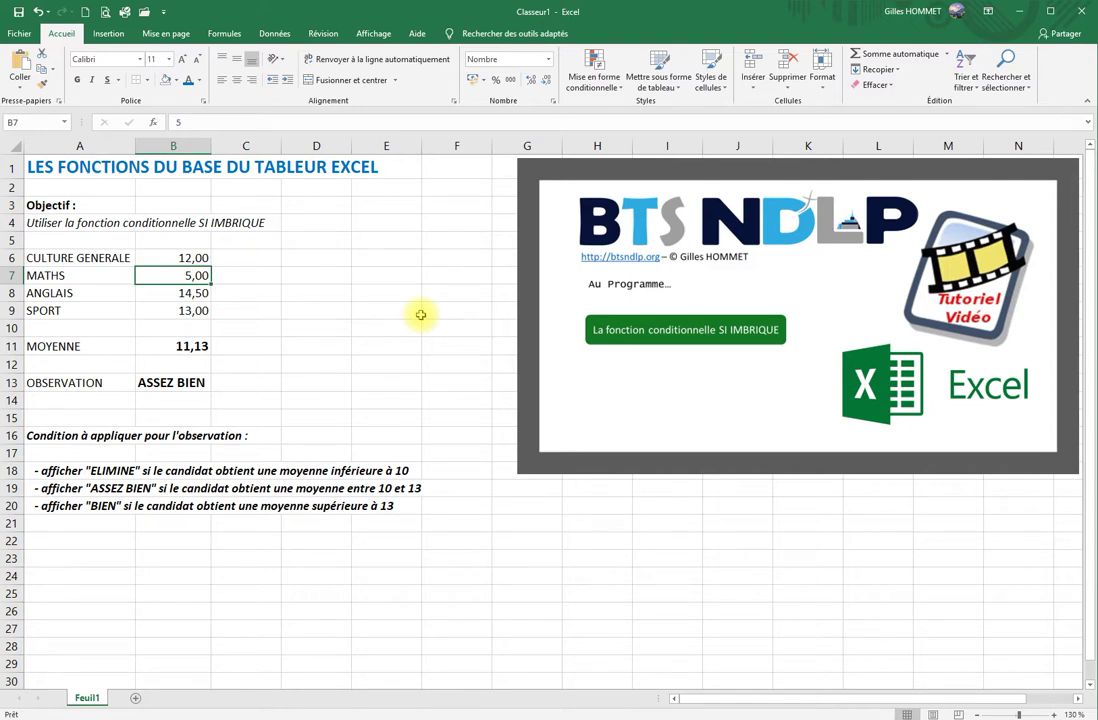
text(18)
key(Return)
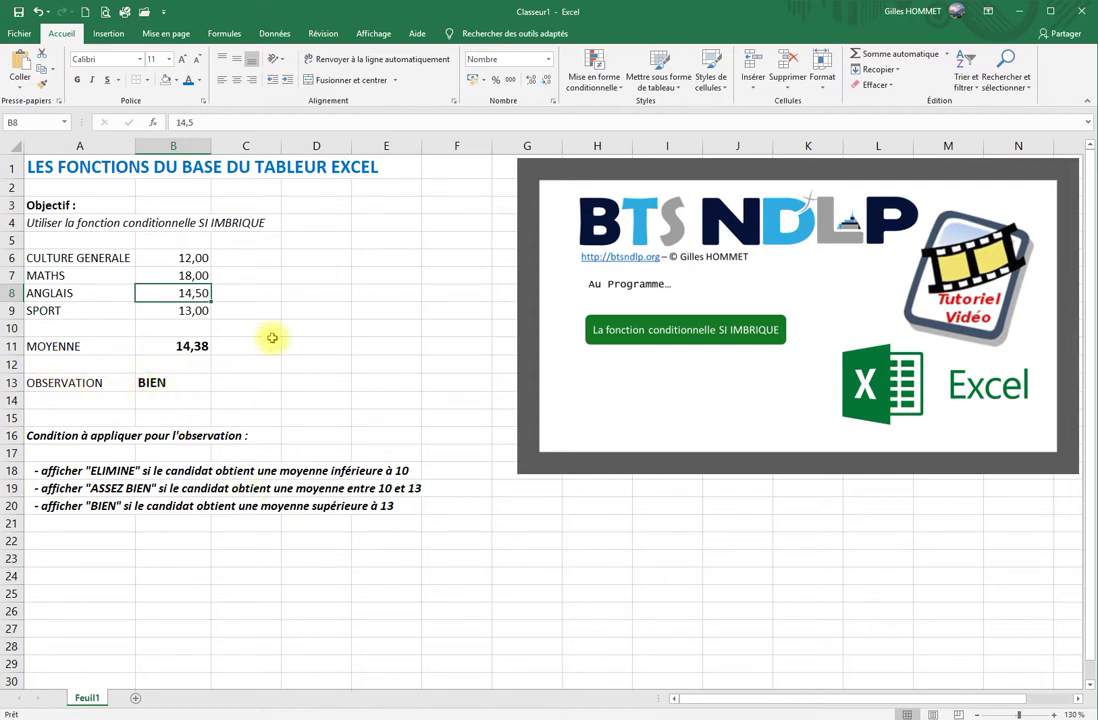
click(290, 259)
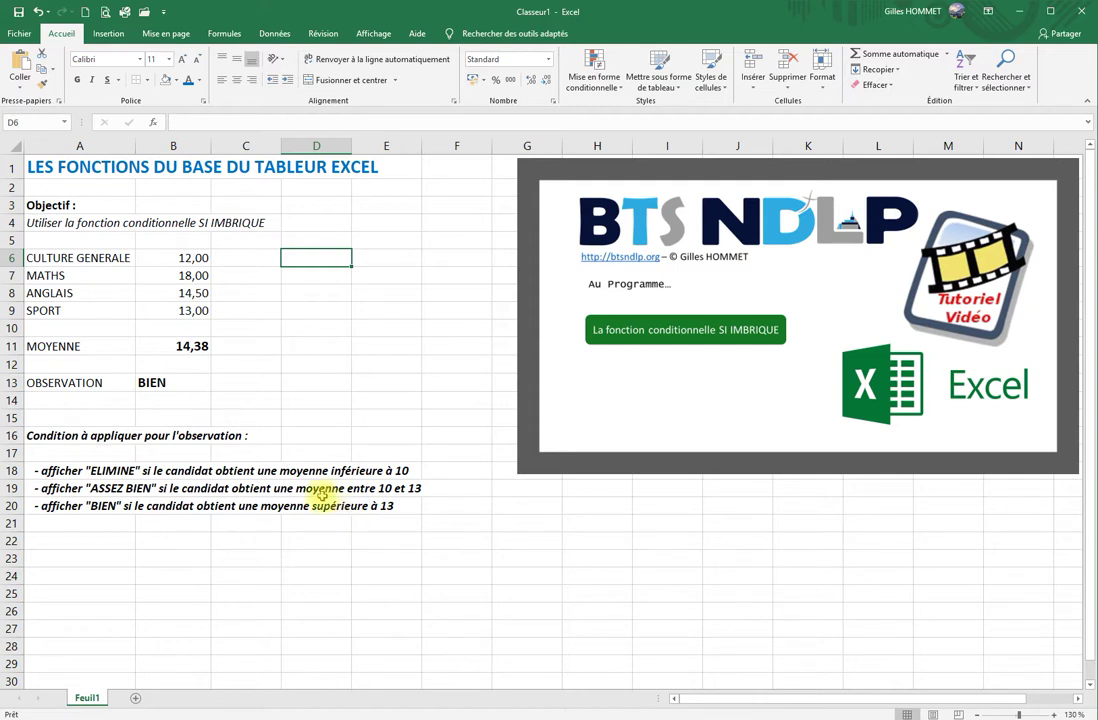
click(178, 383)
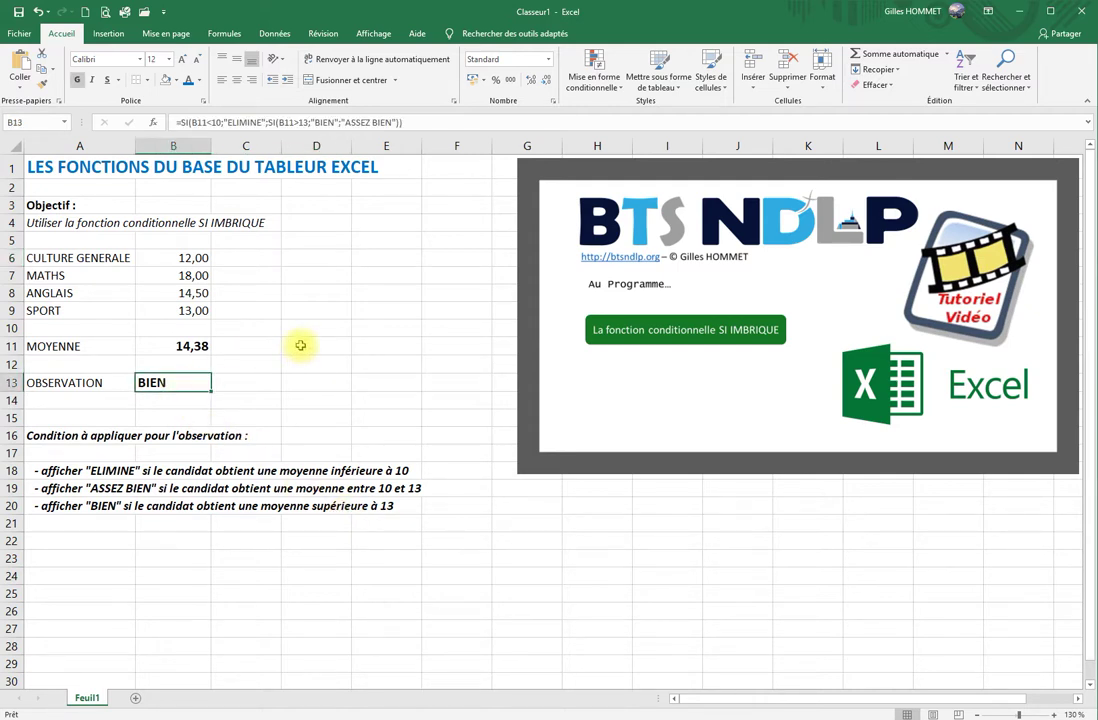